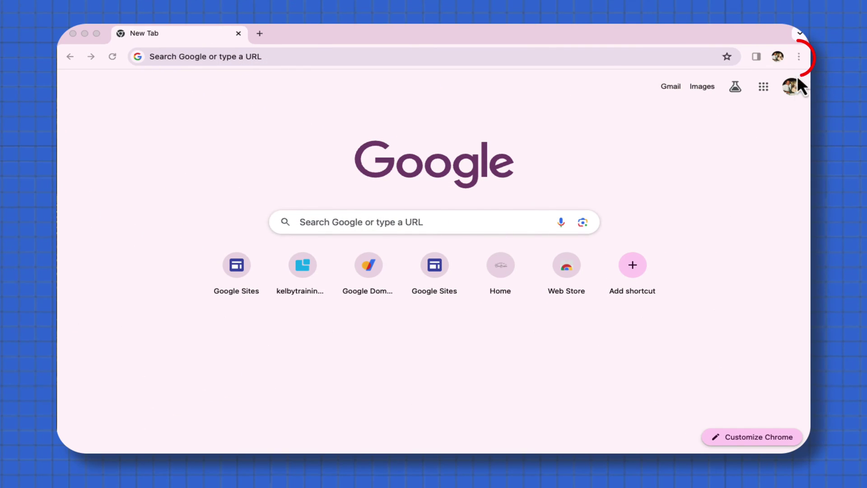
Turn on Show bookmarks bar from Chrome's Appearance settings.
left_click(799, 57)
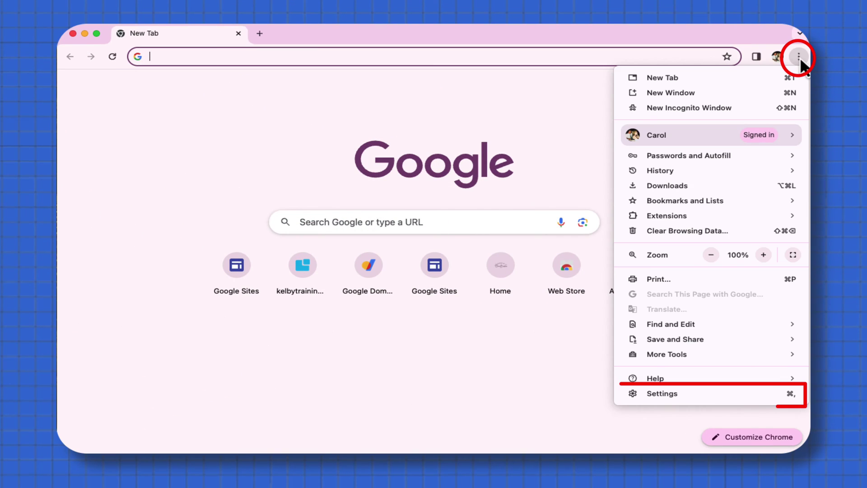
left_click(672, 398)
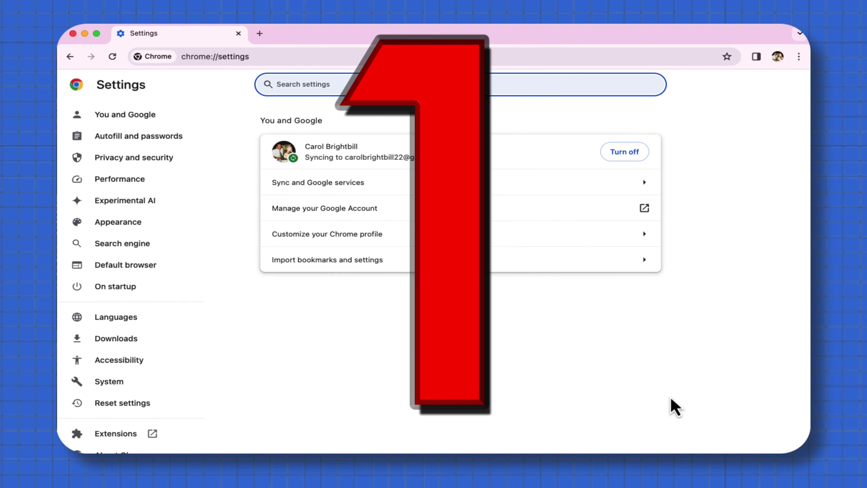
left_click(113, 220)
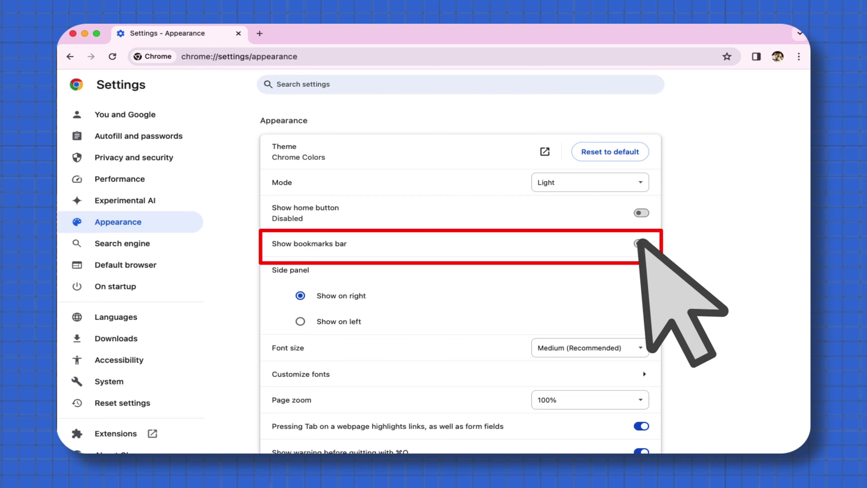
key("super+shift+b")
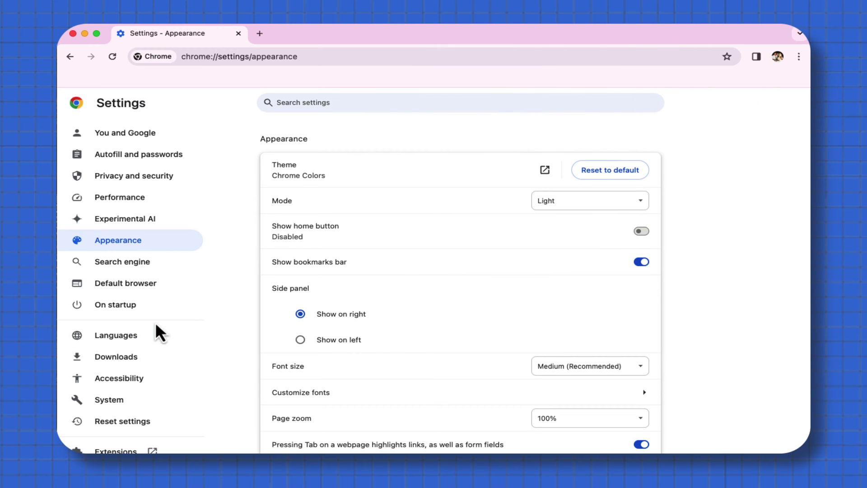
Open the On startup settings and bring the Brochure Google Docs tab into view.
left_click(117, 310)
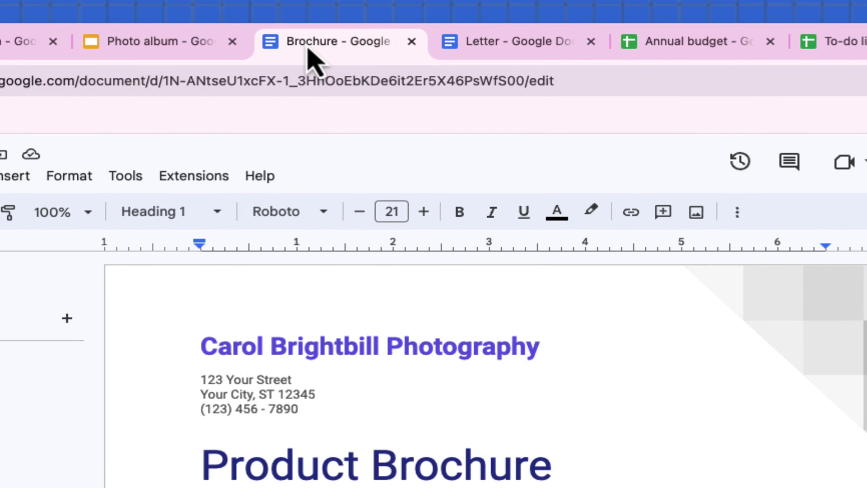
Put the Brochure tab into a new saved blue tab group named 'Google Docs'.
right_click(338, 53)
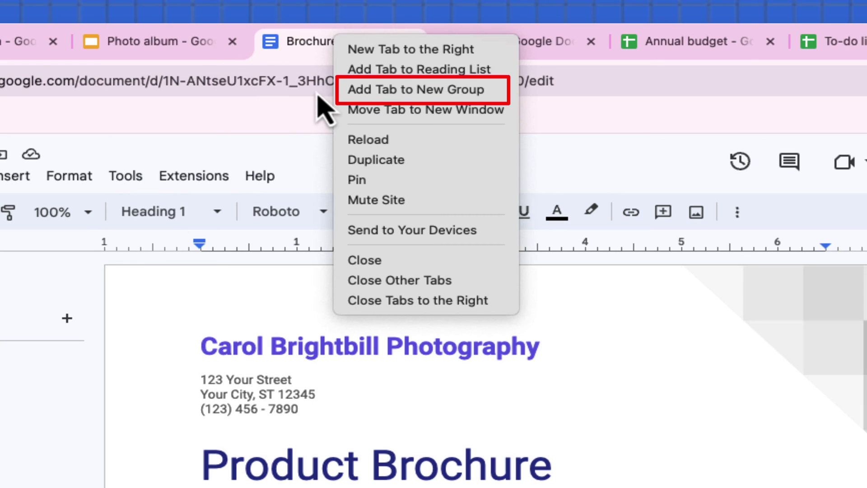
left_click(366, 96)
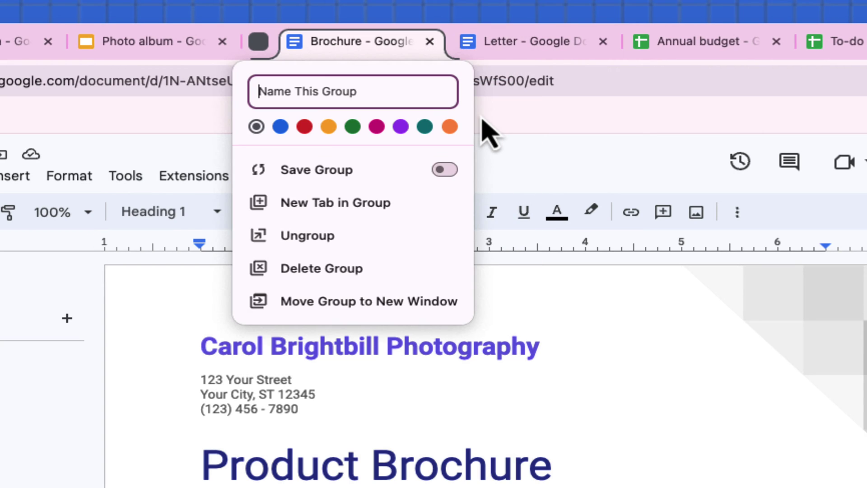
type("Google Docs")
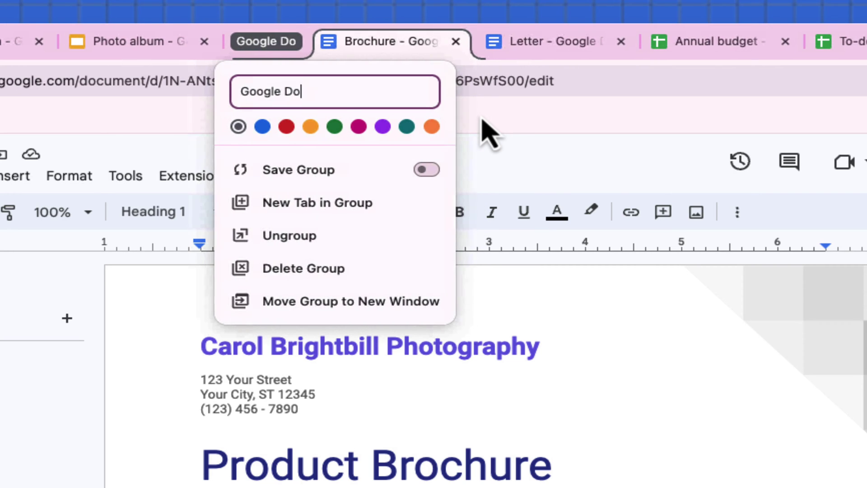
left_click(258, 126)
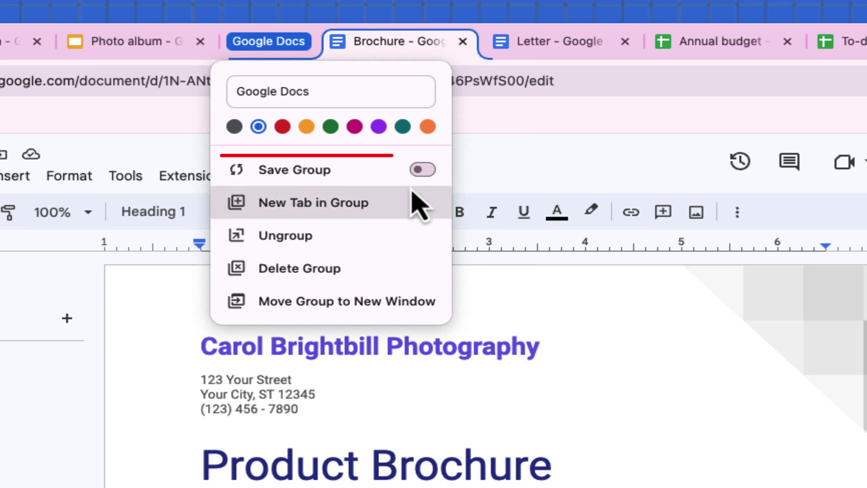
left_click(420, 177)
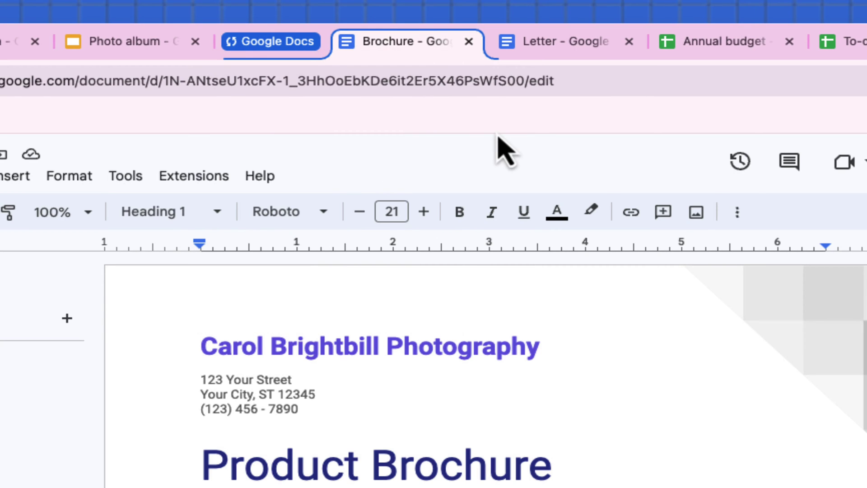
Add the Letter tab to the Google Docs group.
right_click(570, 59)
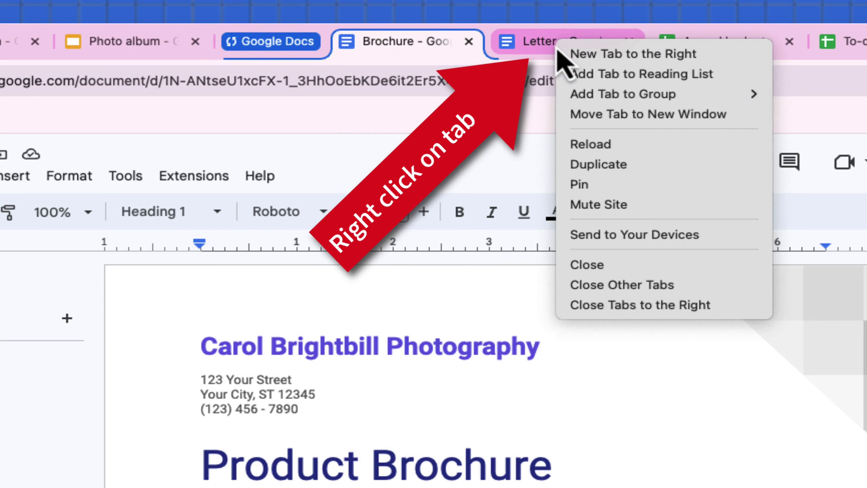
mouse_move(607, 98)
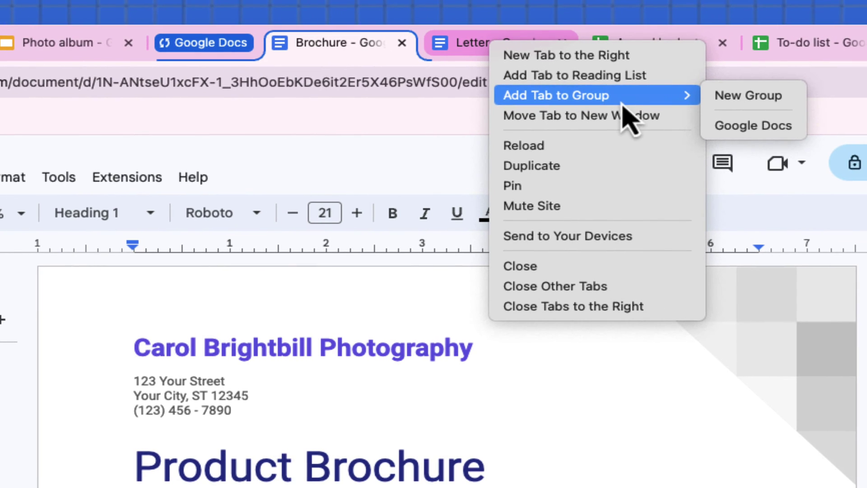
left_click(743, 129)
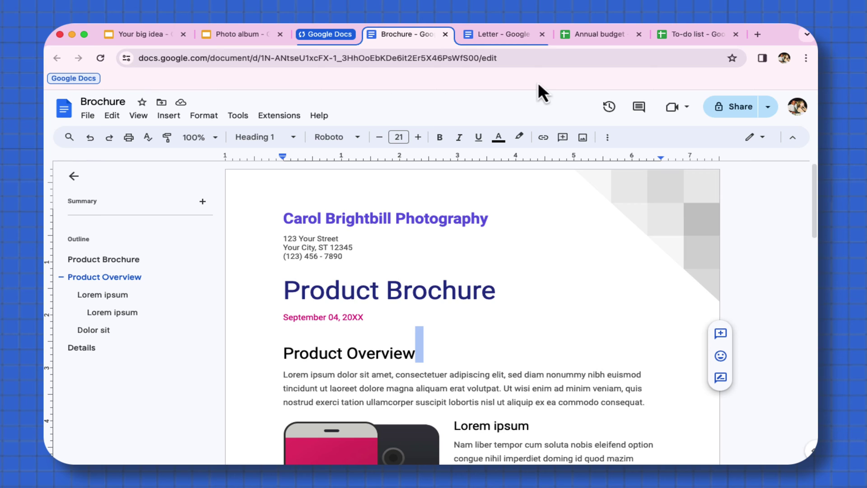
Put the Annual budget tab into a new saved green group named 'Google Sheets'.
right_click(590, 40)
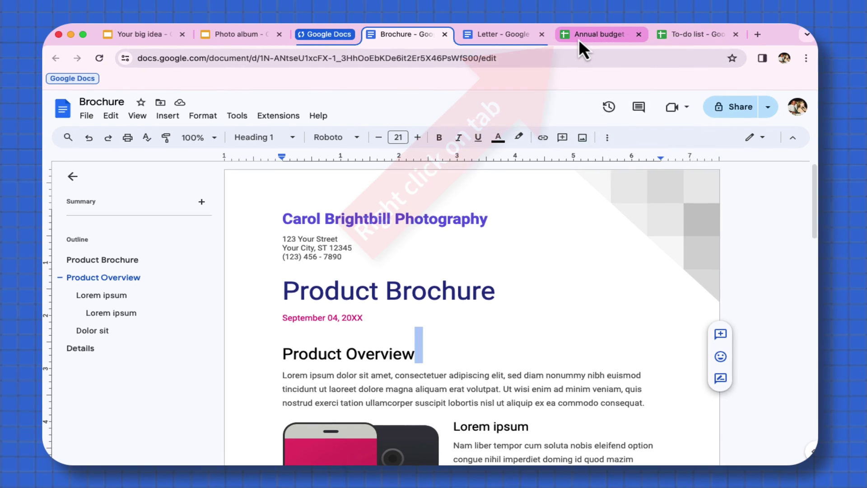
right_click(578, 39)
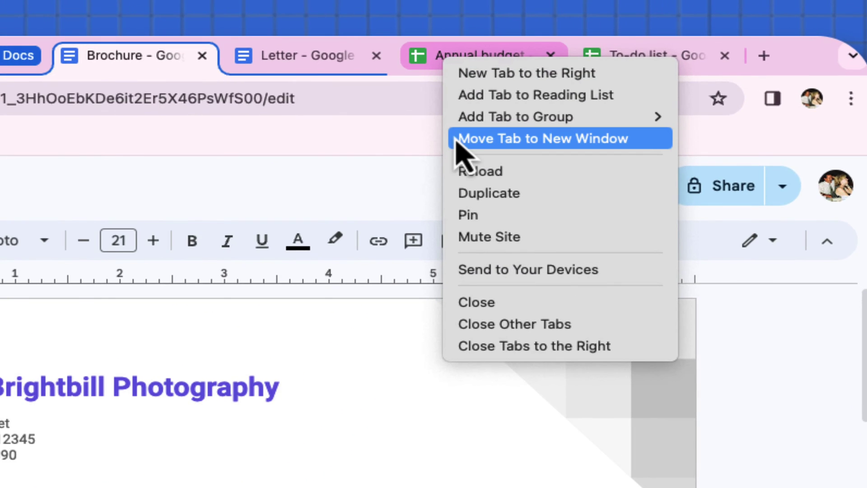
mouse_move(479, 131)
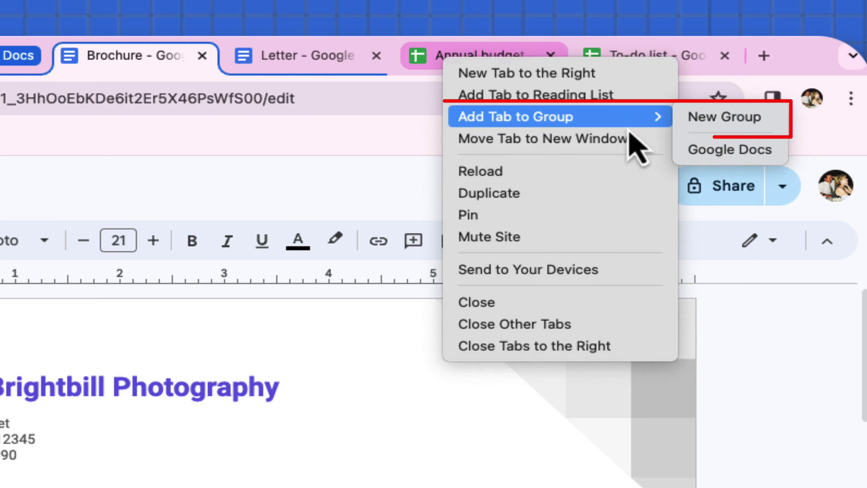
left_click(725, 122)
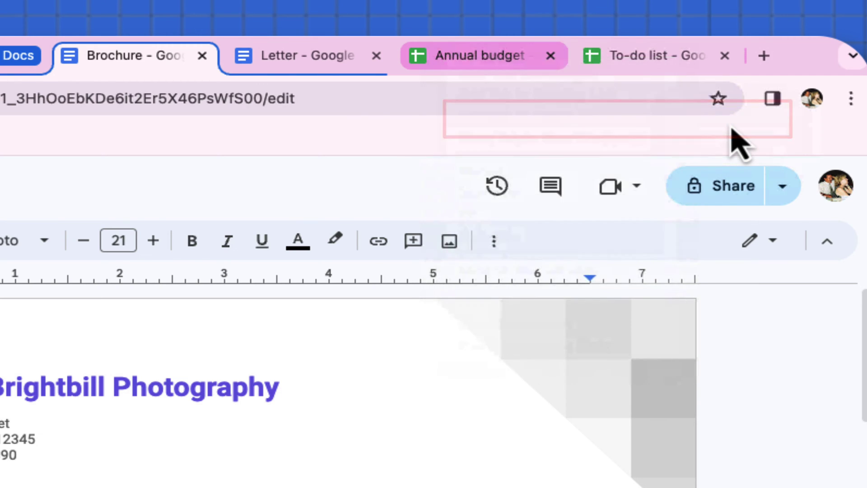
type("Google Sheets")
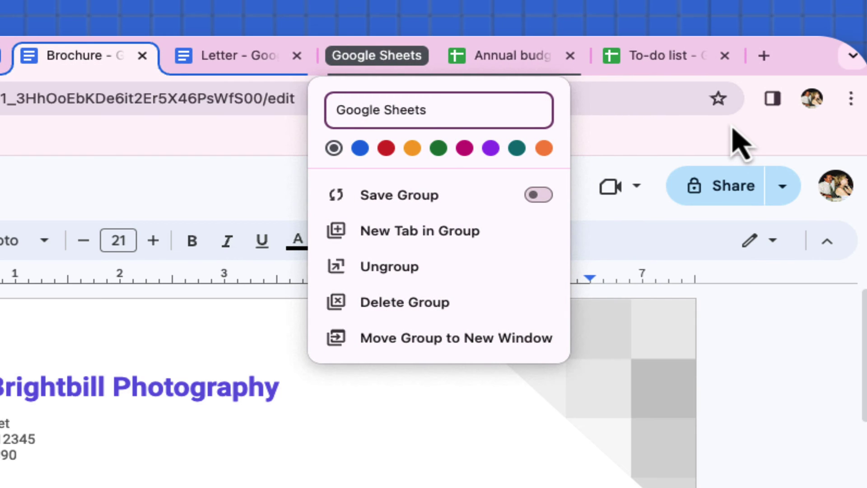
left_click(438, 152)
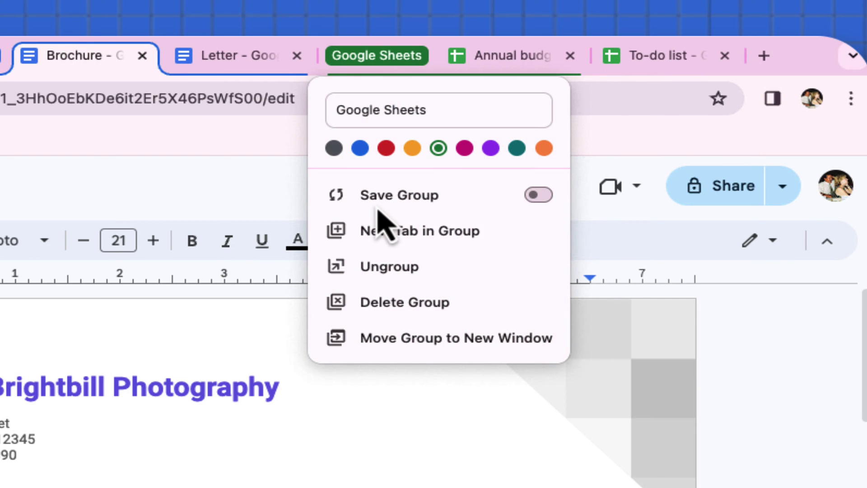
left_click(540, 197)
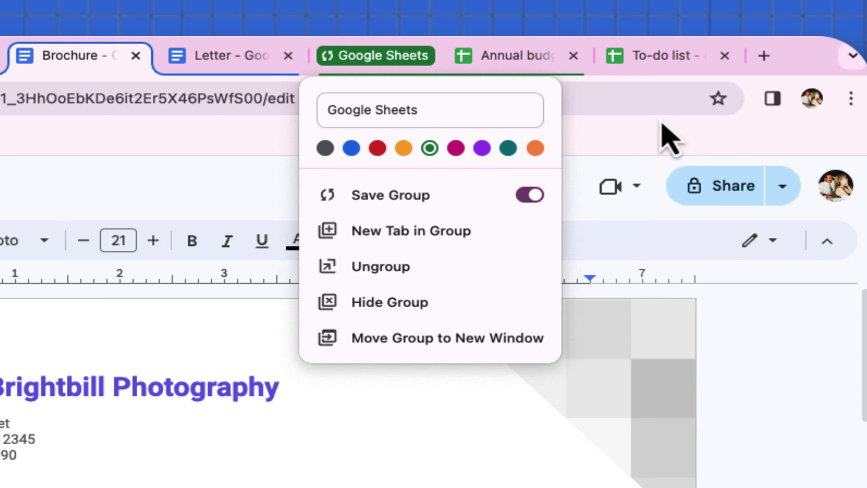
Switch to the To-do list tab and bring up, then dismiss, its tab options.
left_click(660, 66)
right_click(661, 67)
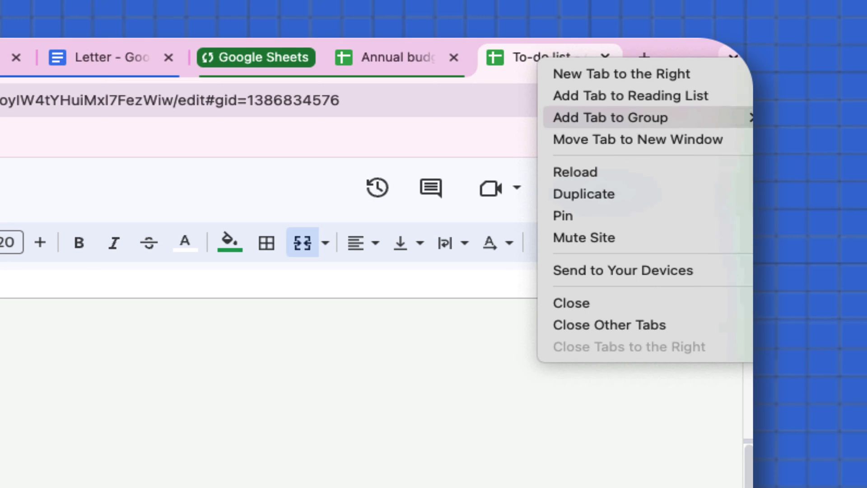
key("Escape")
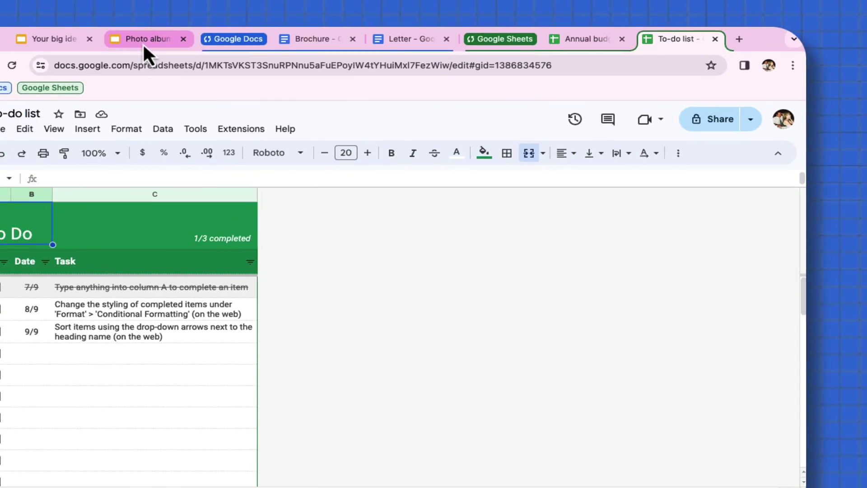
Put the Photo album tab into a new orange tab group named 'Google Slides'.
left_click(123, 47)
right_click(220, 40)
mouse_move(227, 69)
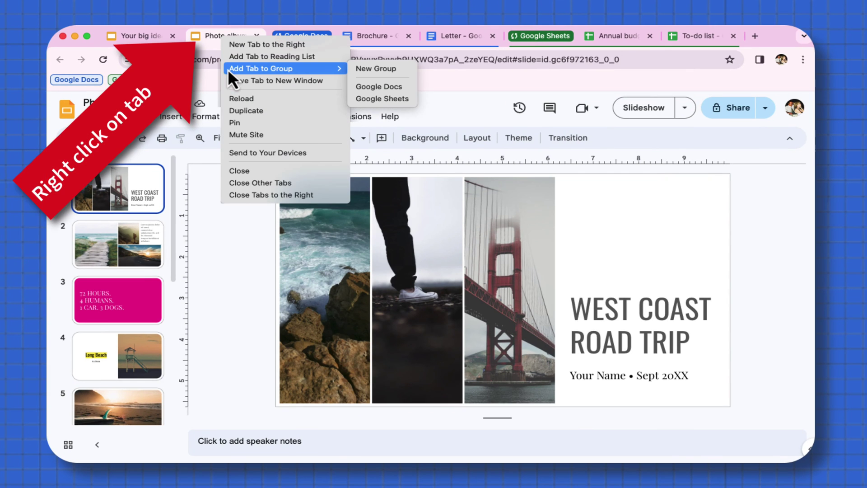
left_click(384, 69)
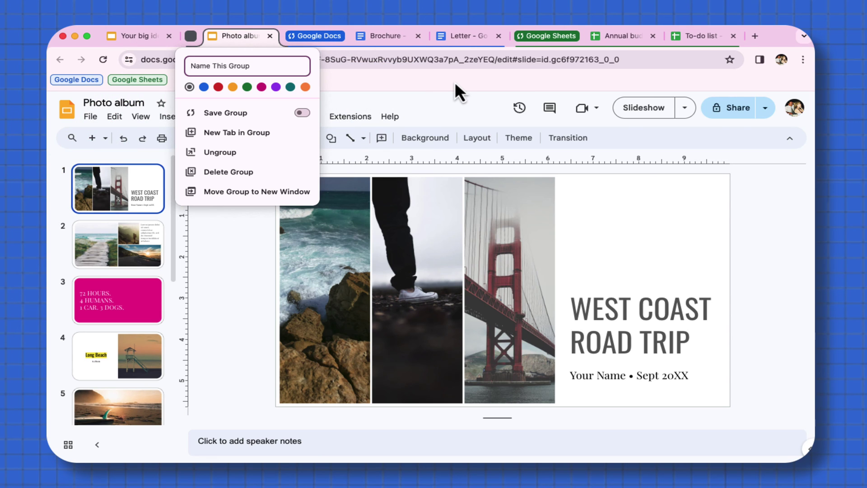
type("Google Slides")
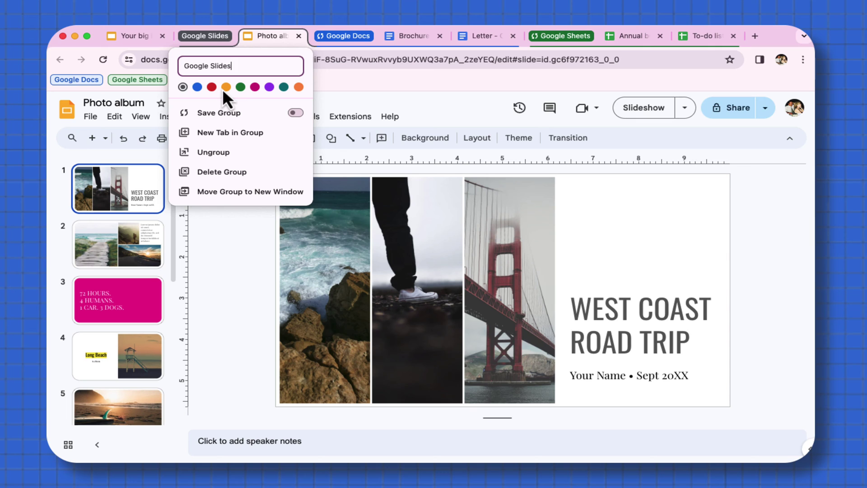
left_click(222, 89)
Add the Your big idea tab to the Google Slides group.
left_click(128, 38)
right_click(131, 39)
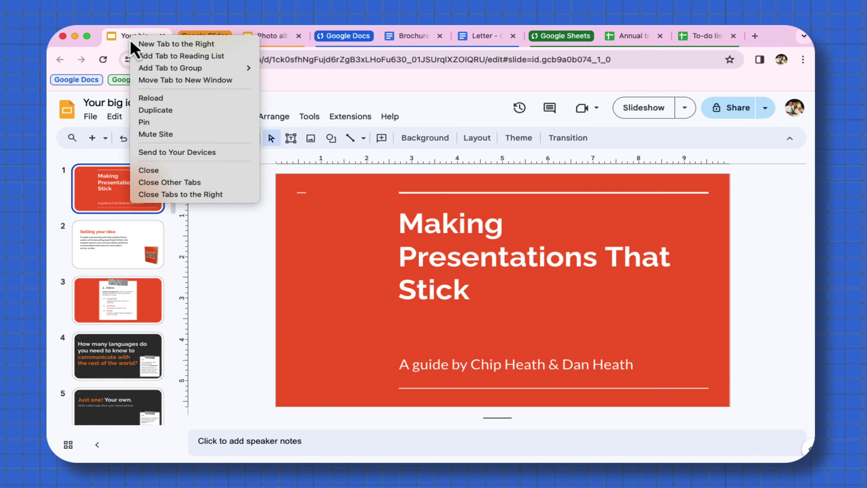
mouse_move(142, 72)
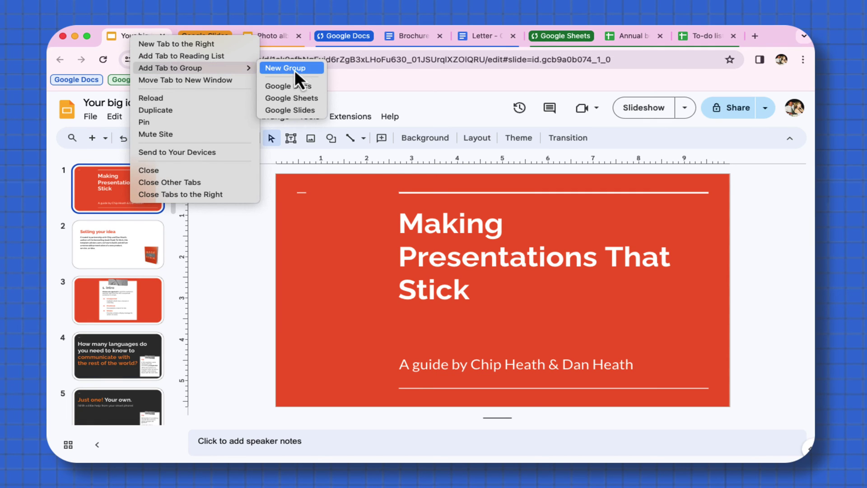
left_click(296, 115)
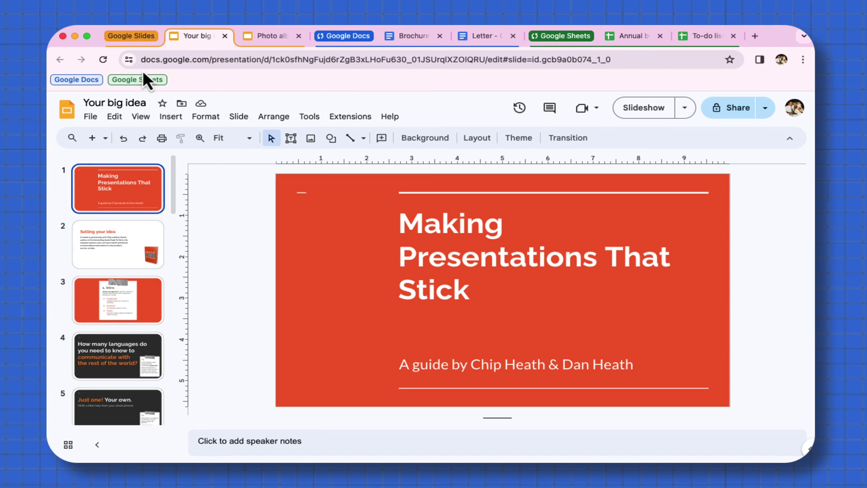
Save the Google Slides group, collapse all three groups, and close the browser window.
left_click(133, 38)
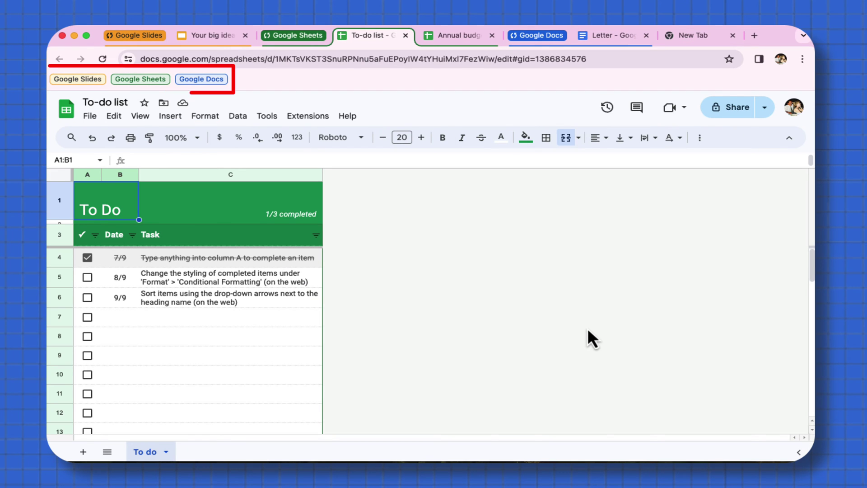
left_click(283, 36)
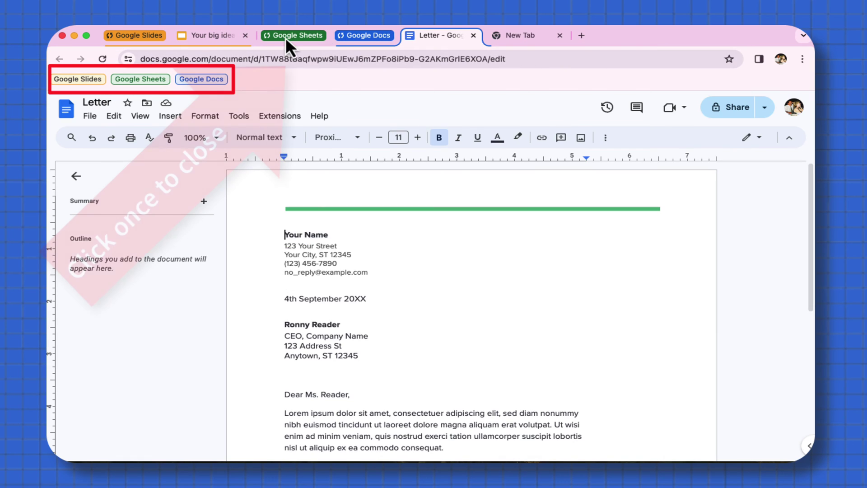
left_click(364, 36)
left_click(145, 36)
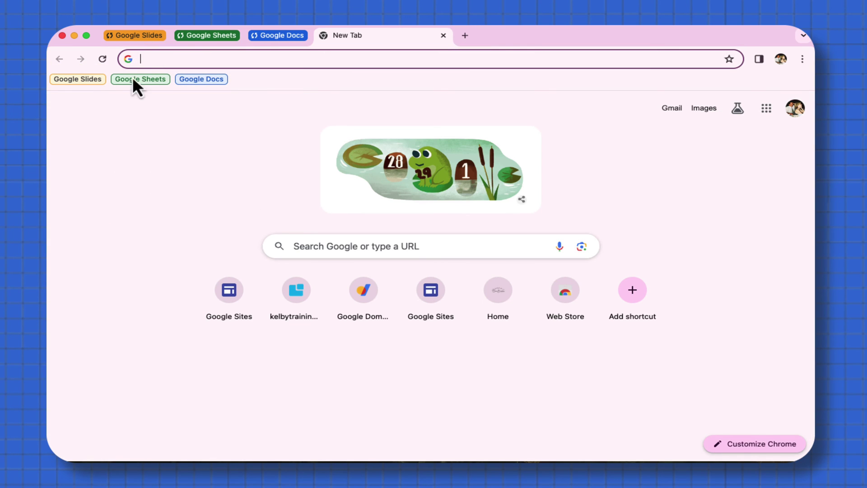
left_click(63, 36)
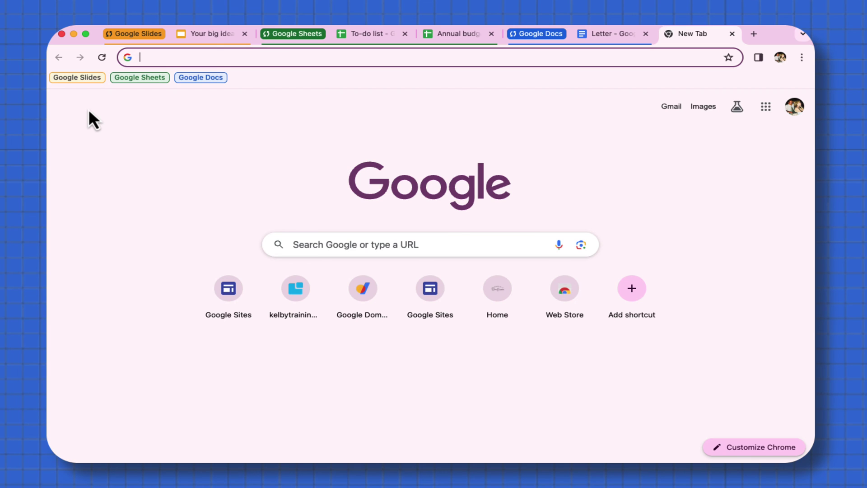
Close the Letter tab so the Google Docs group is removed.
left_click(298, 35)
left_click(135, 35)
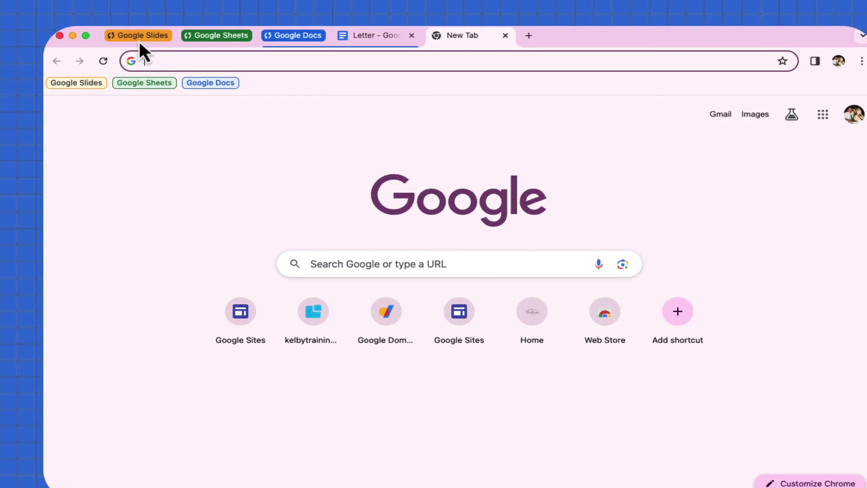
left_click(277, 33)
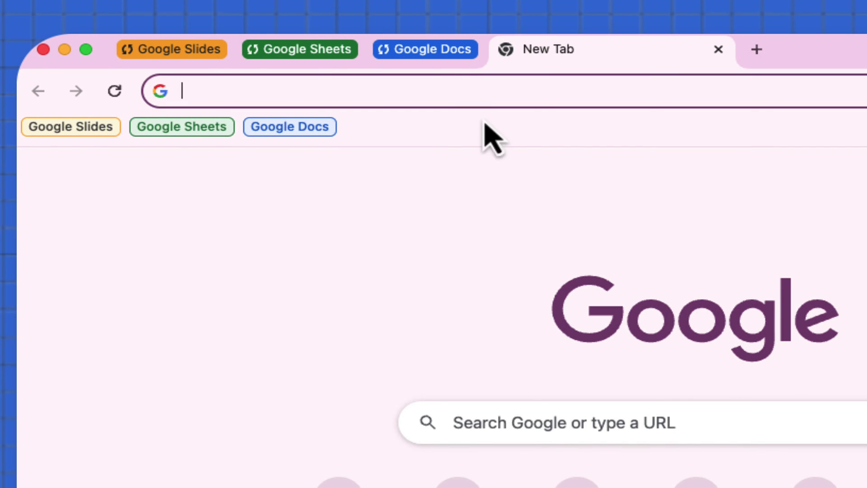
left_click(435, 55)
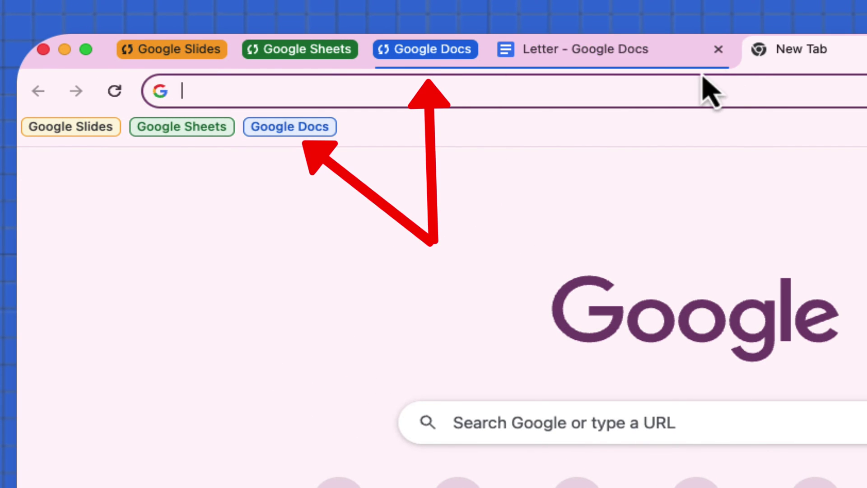
left_click(719, 51)
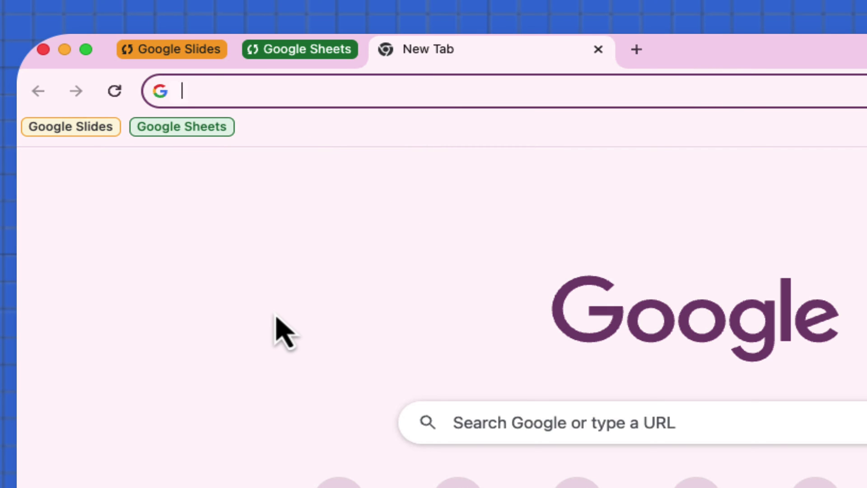
Close the Annual budget and To-do list tabs in the Google Sheets group.
left_click(294, 52)
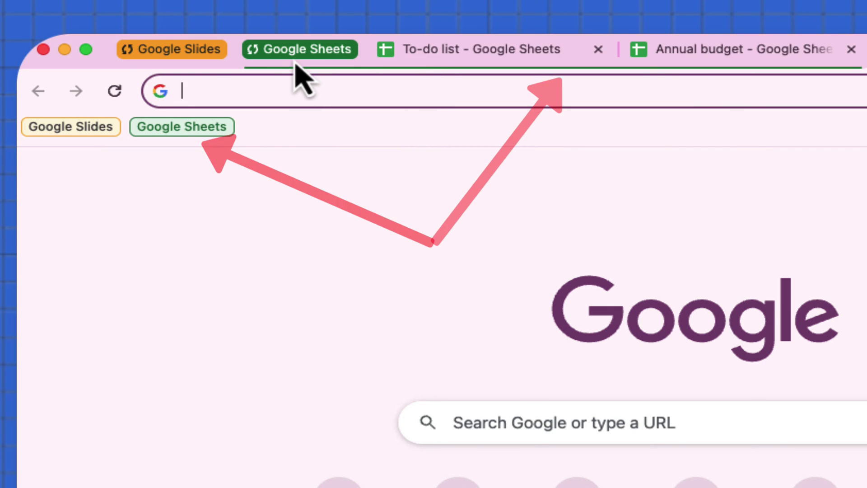
left_click(851, 48)
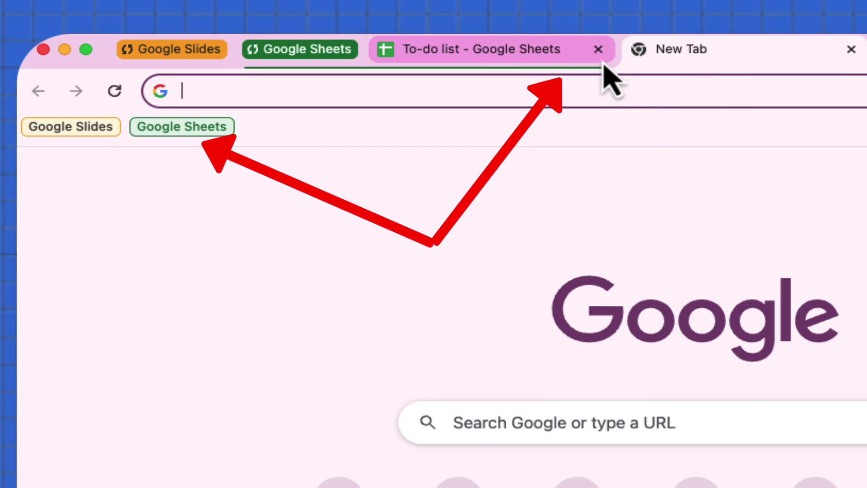
left_click(599, 49)
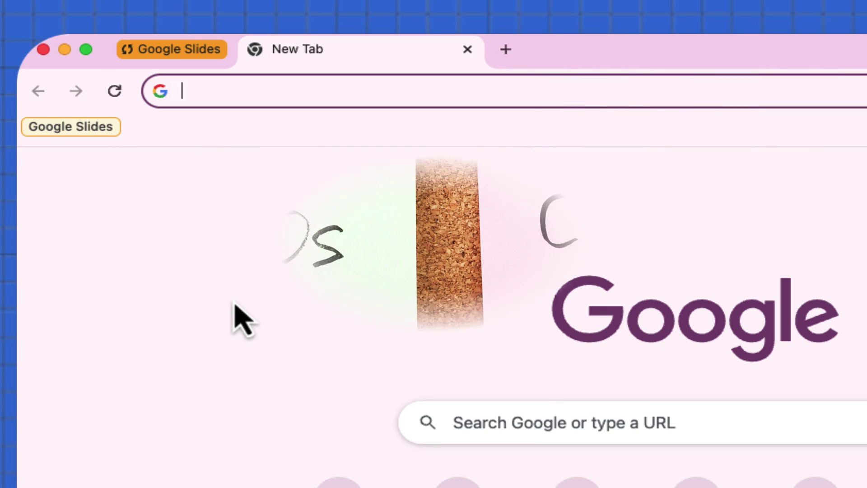